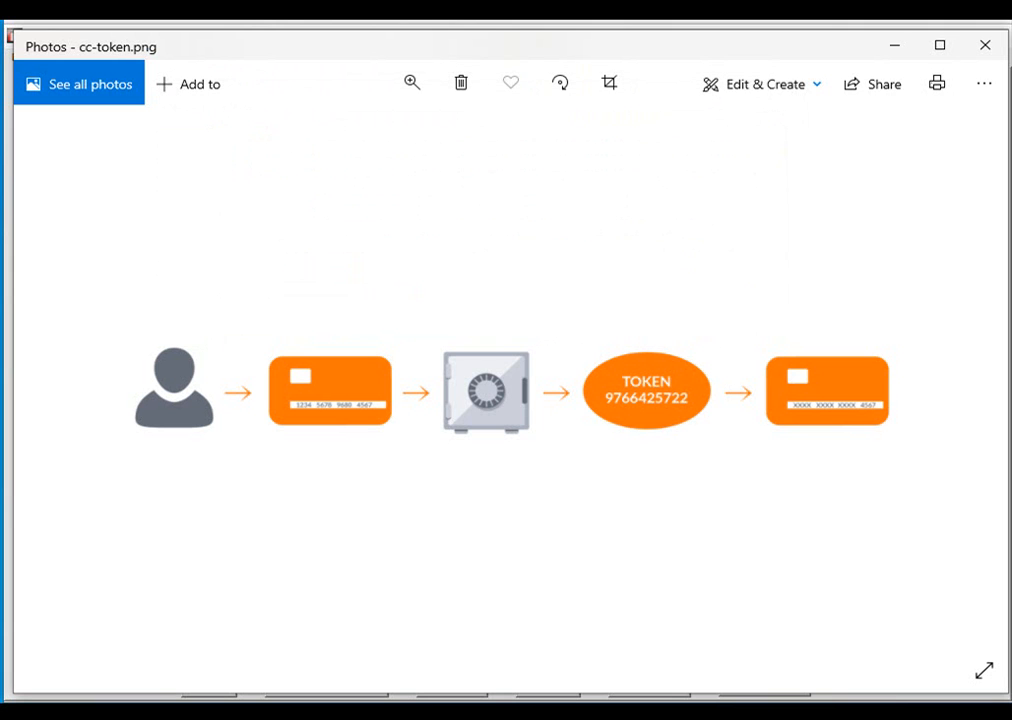
Close the cc-token.png tokenization diagram in Windows Photos.
left_click(985, 45)
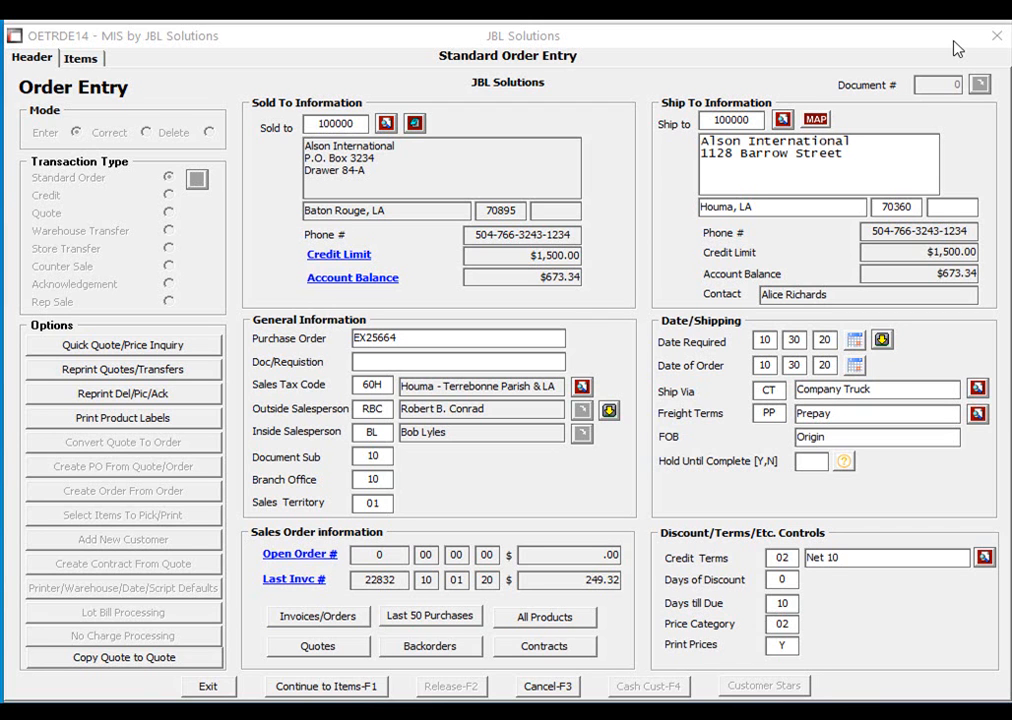
Add product DXF48-1 (3 holedall ferrules), quantity 1 at 14.44, as line 001.
left_click(343, 685)
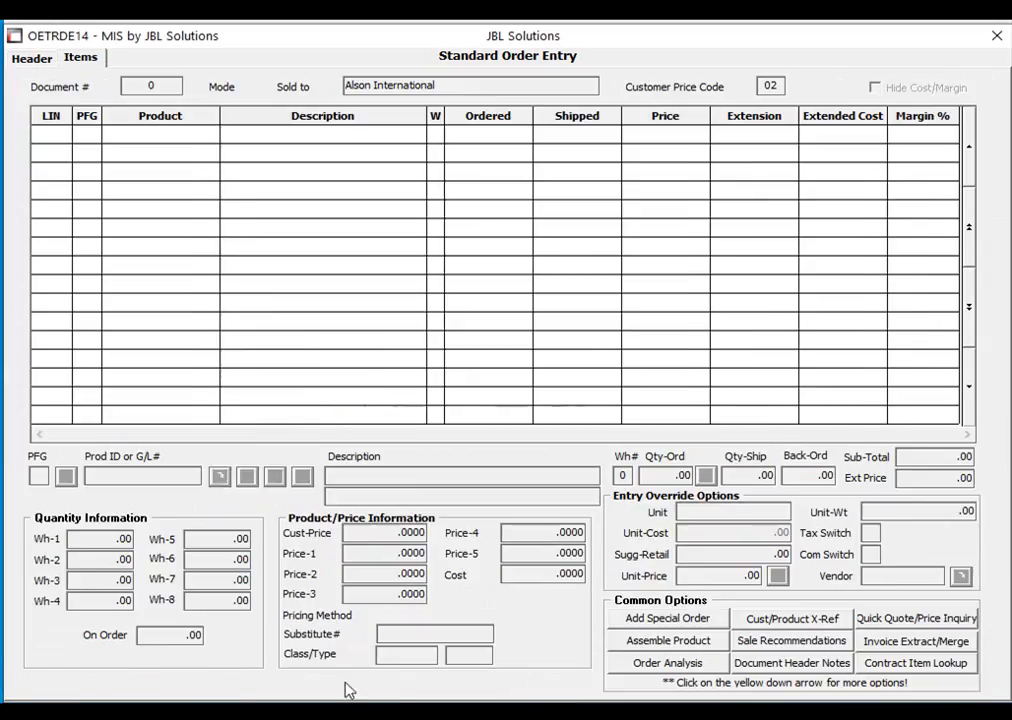
type("D")
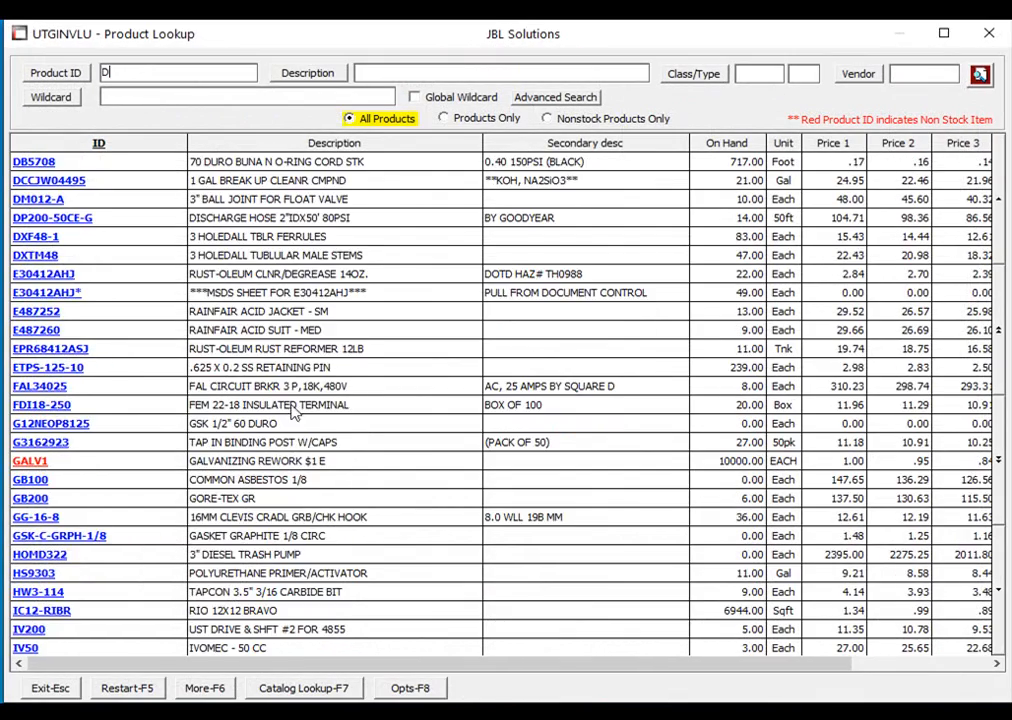
type("X")
key("Return")
key("Return")
key("Return")
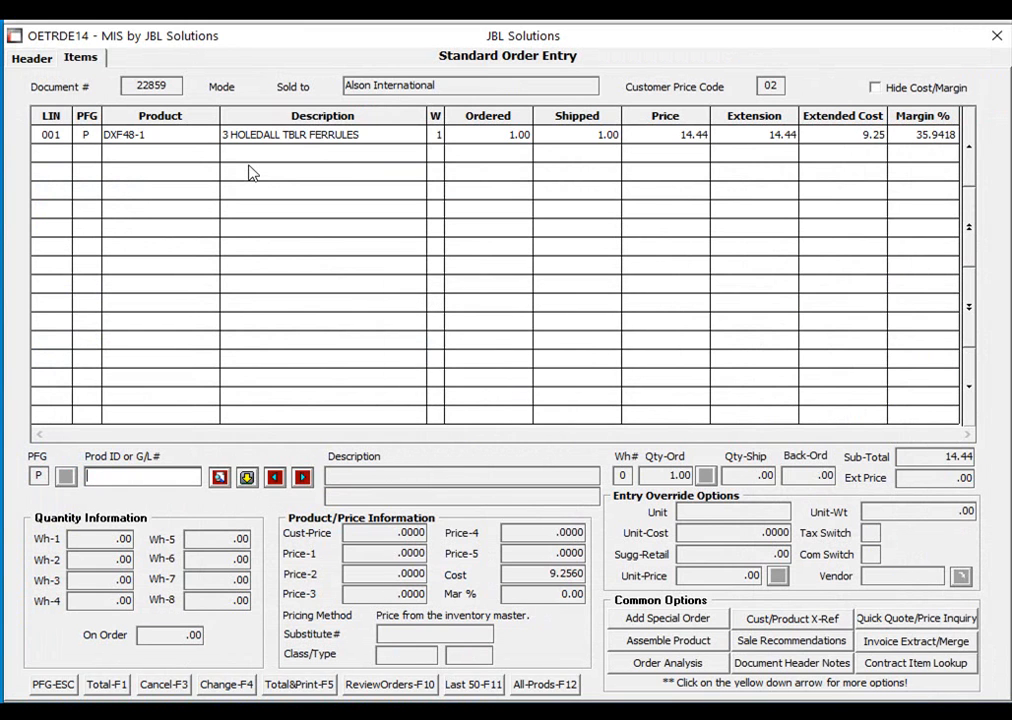
Total the invoice and charge the 15.34 to the customer's saved MasterCard.
left_click(108, 684)
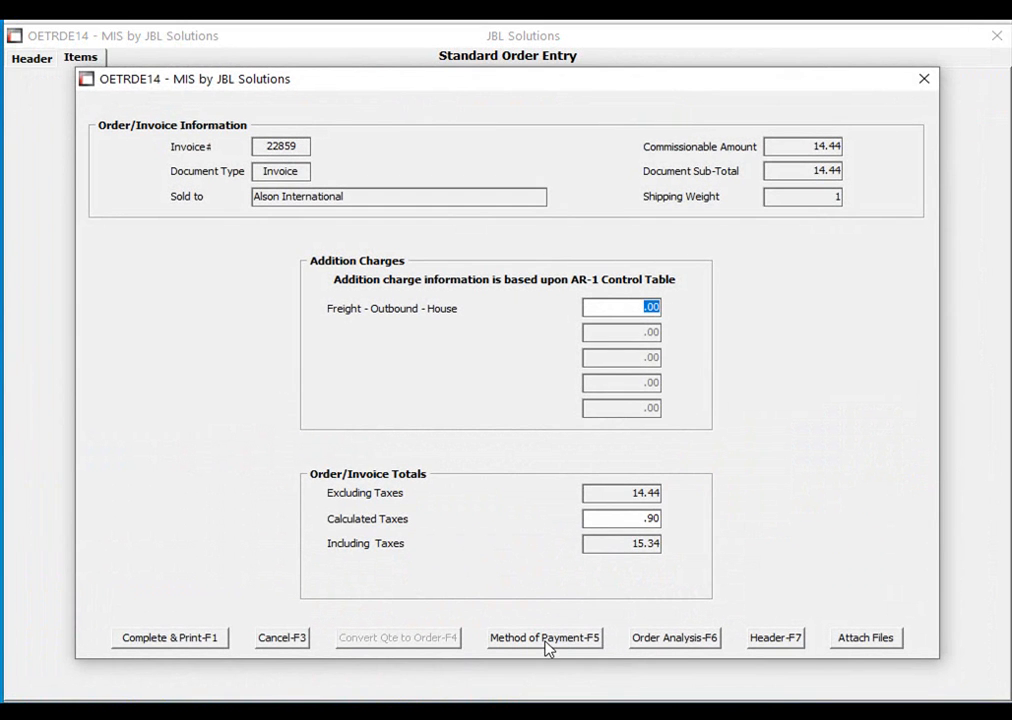
left_click(545, 640)
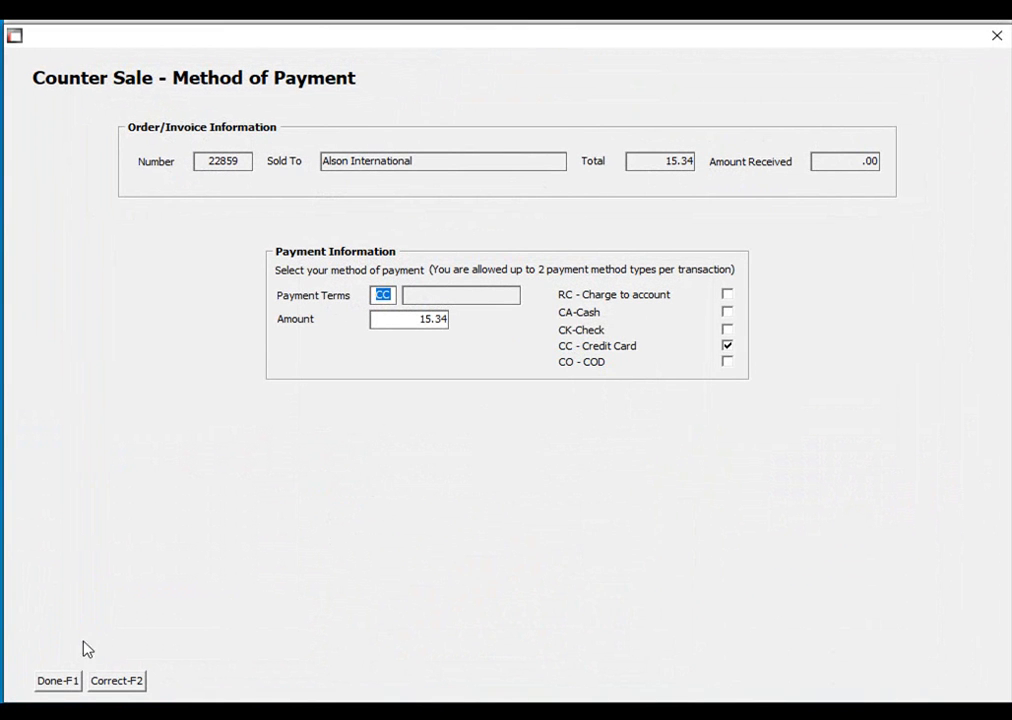
left_click(66, 684)
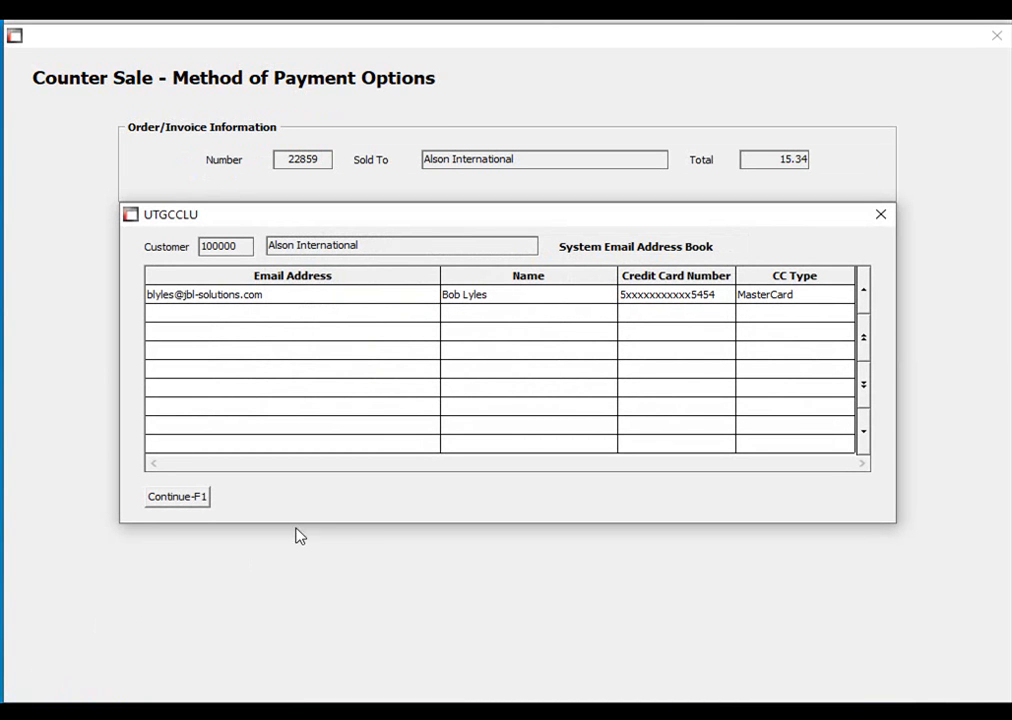
double_click(362, 303)
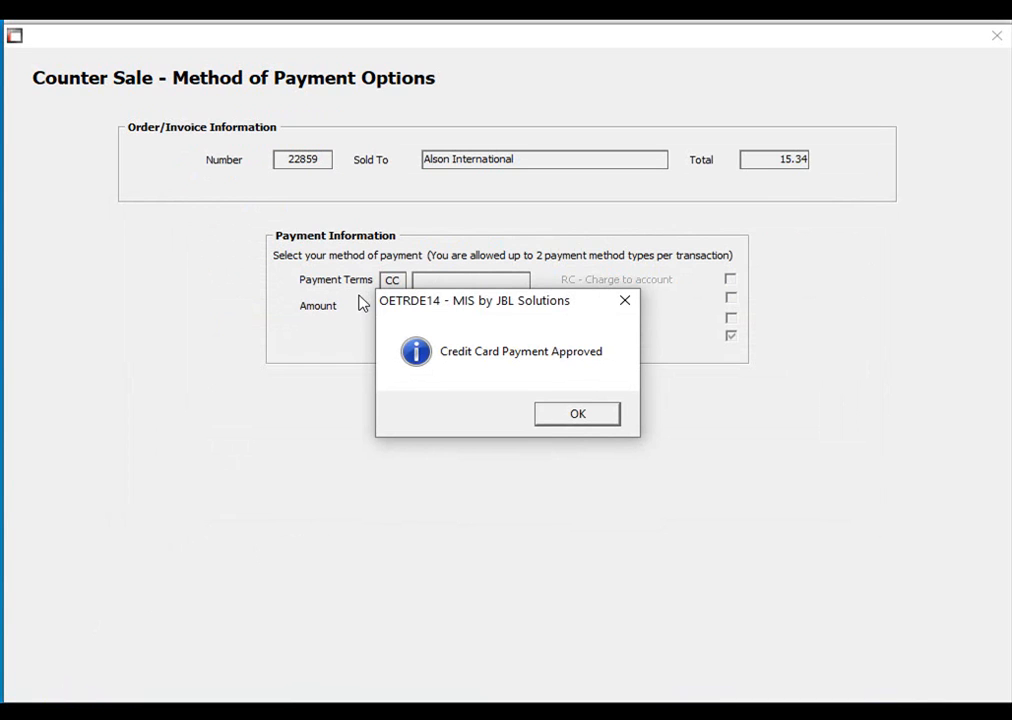
left_click(557, 415)
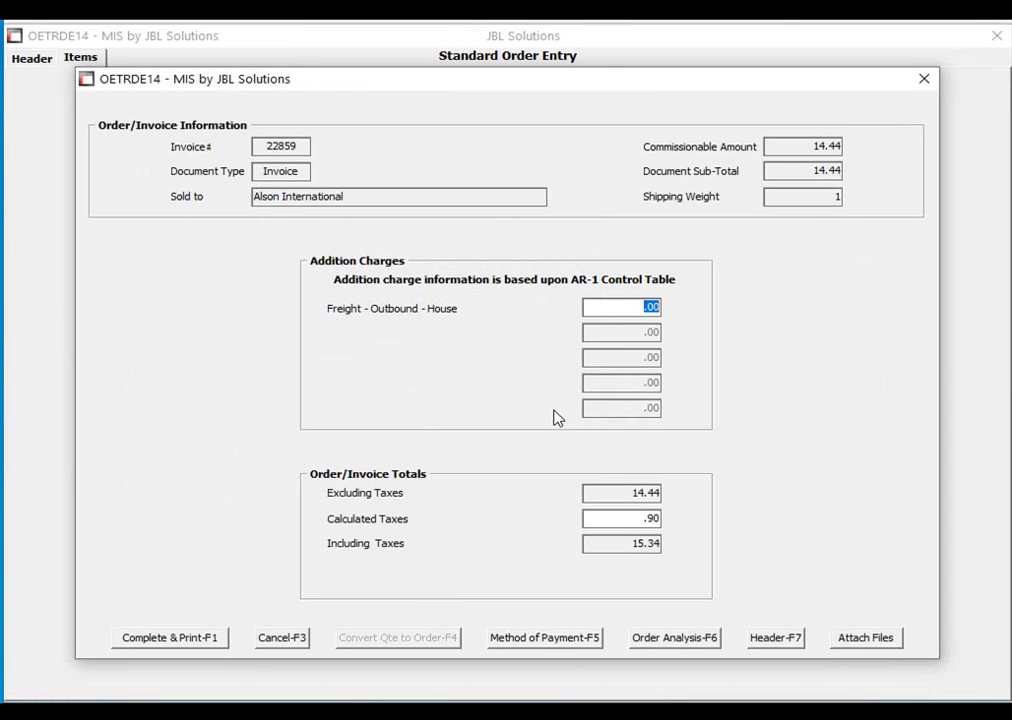
Complete invoice 22859 without variable comments or any printed output.
left_click(218, 640)
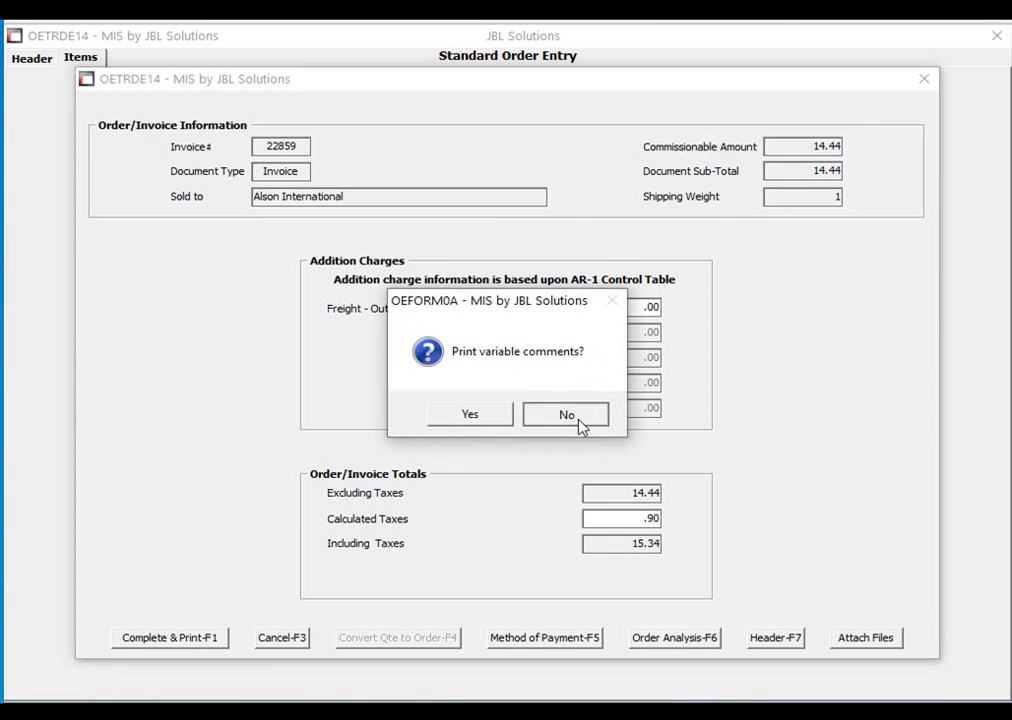
left_click(580, 422)
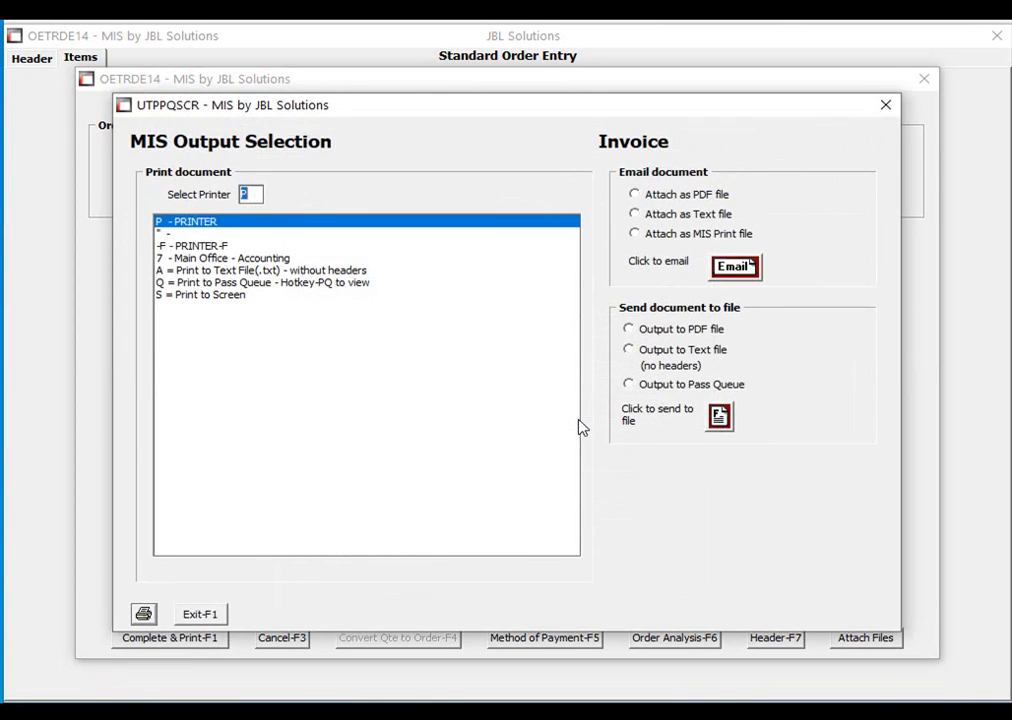
left_click(203, 616)
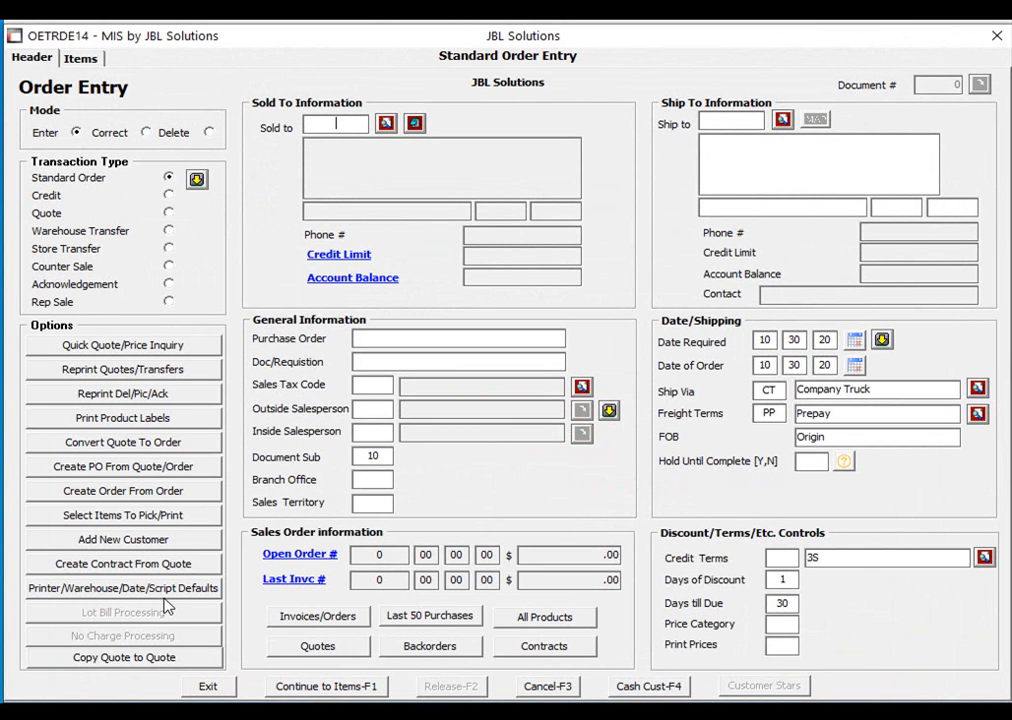
Open Accounts Receivable Review for customer 100000 and view invoice 22859's document.
key("ctrl+n")
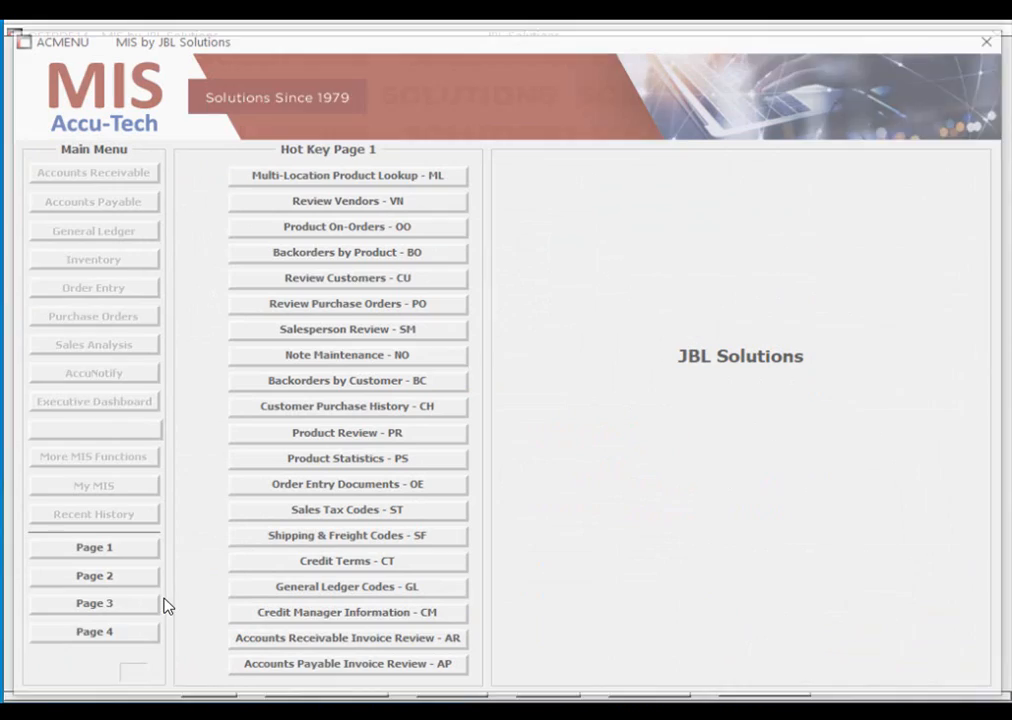
type("AR")
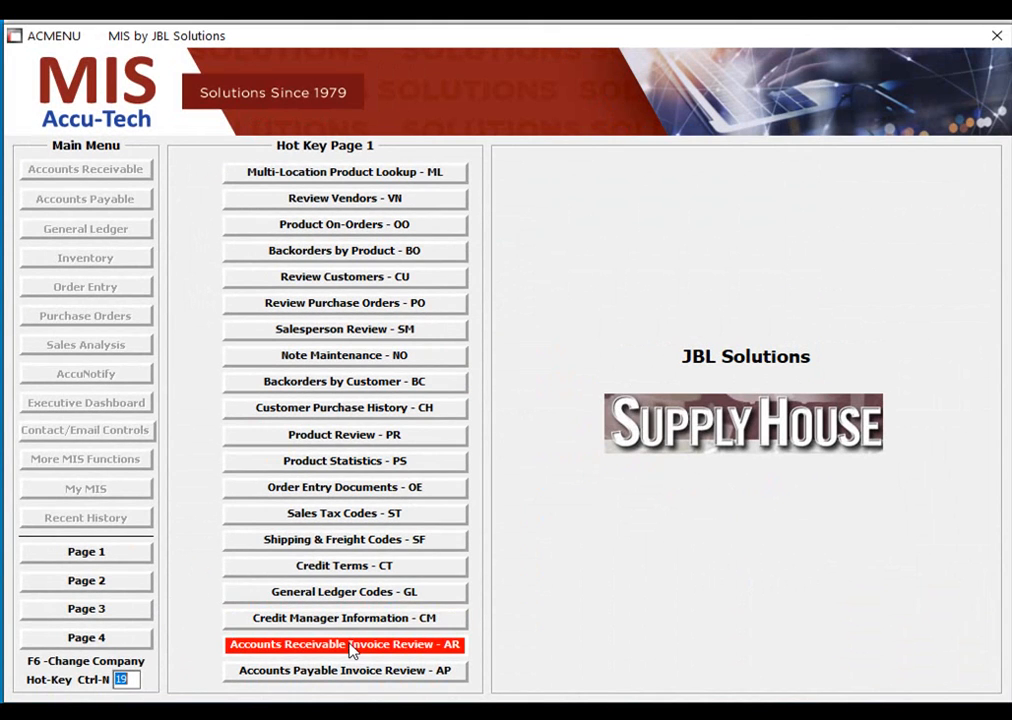
left_click(413, 647)
type("100000")
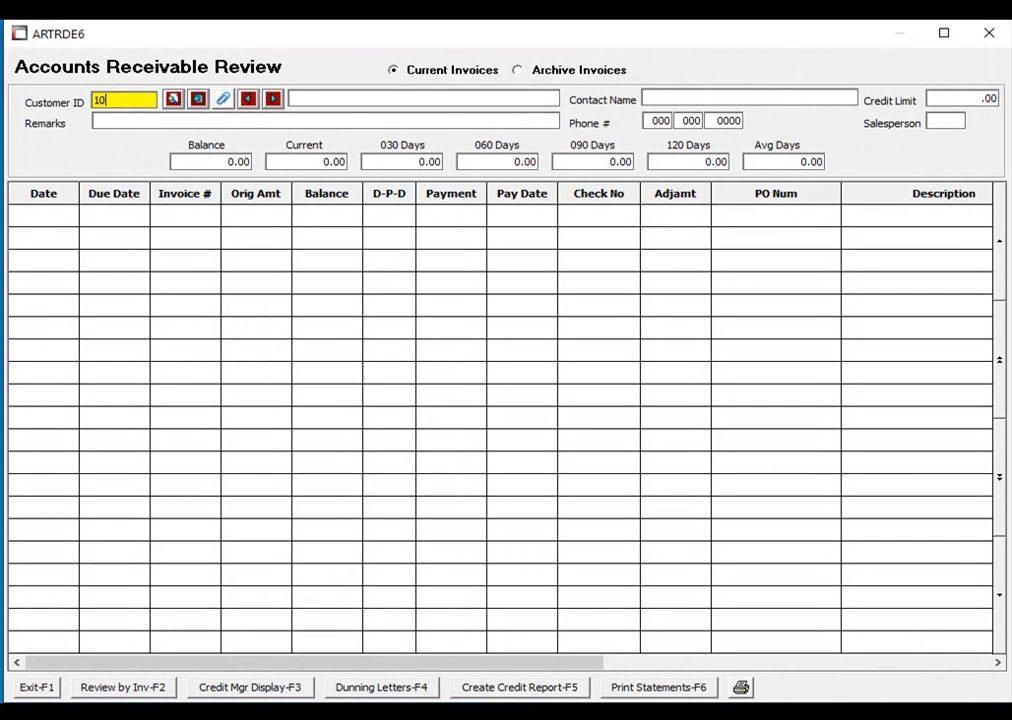
key("Return")
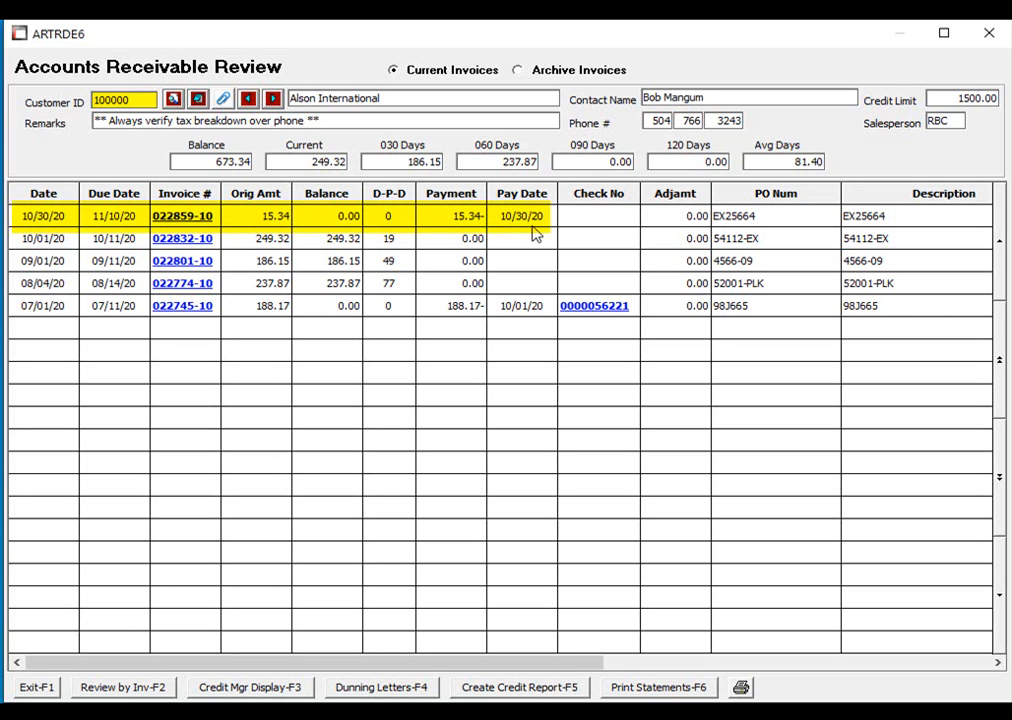
left_click(203, 216)
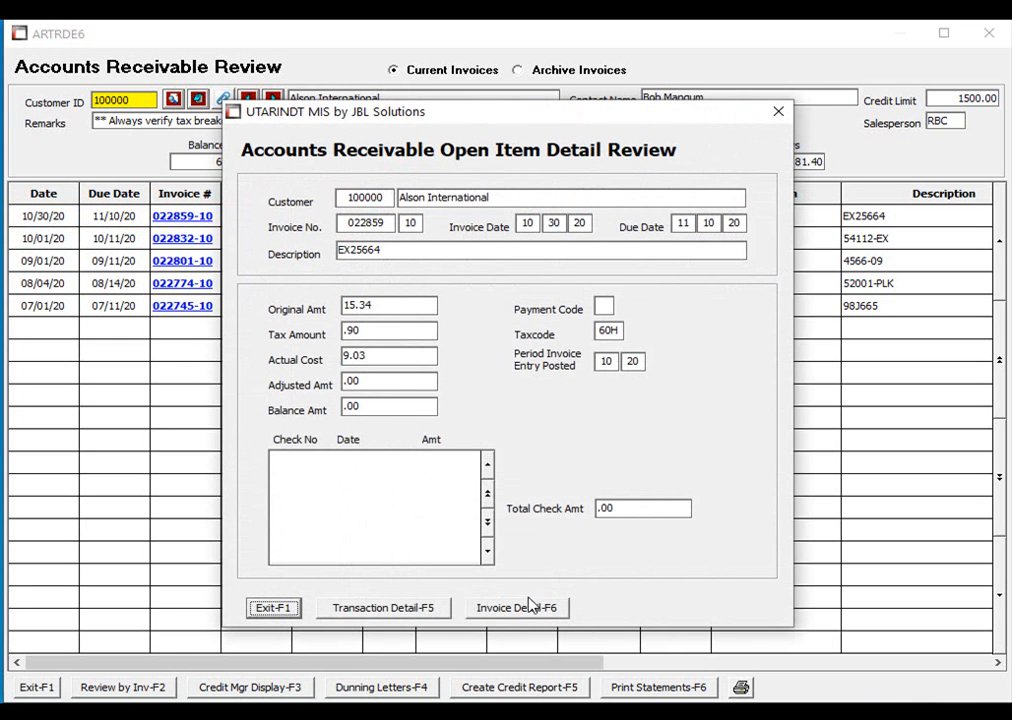
left_click(528, 612)
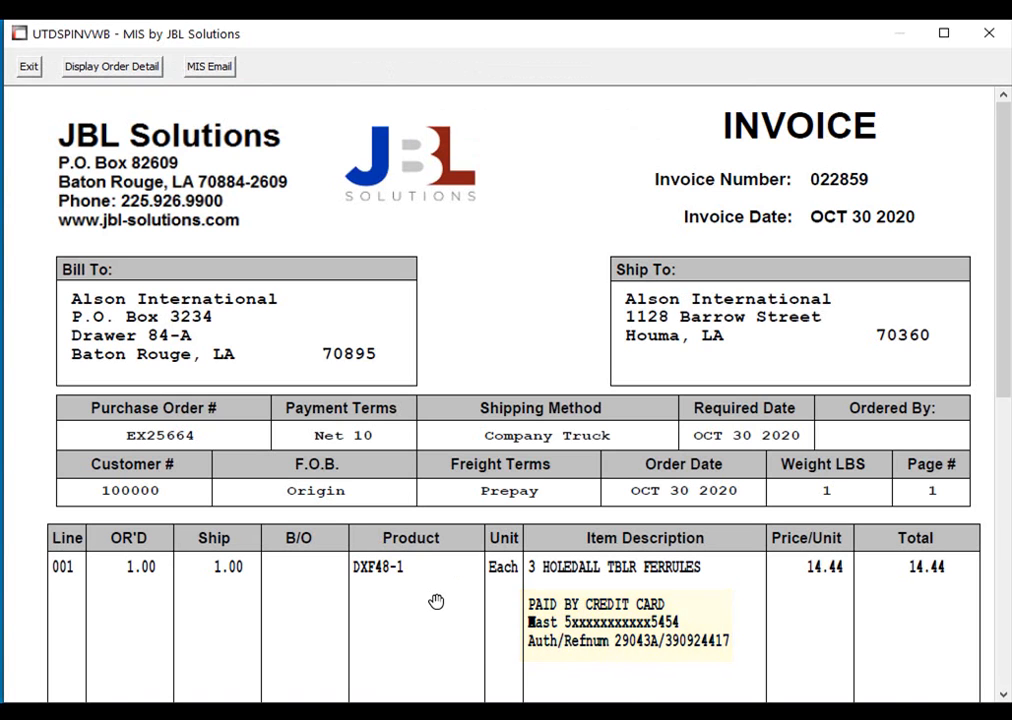
Close the invoice PDF and the review screens, returning to the main menu.
left_click(990, 34)
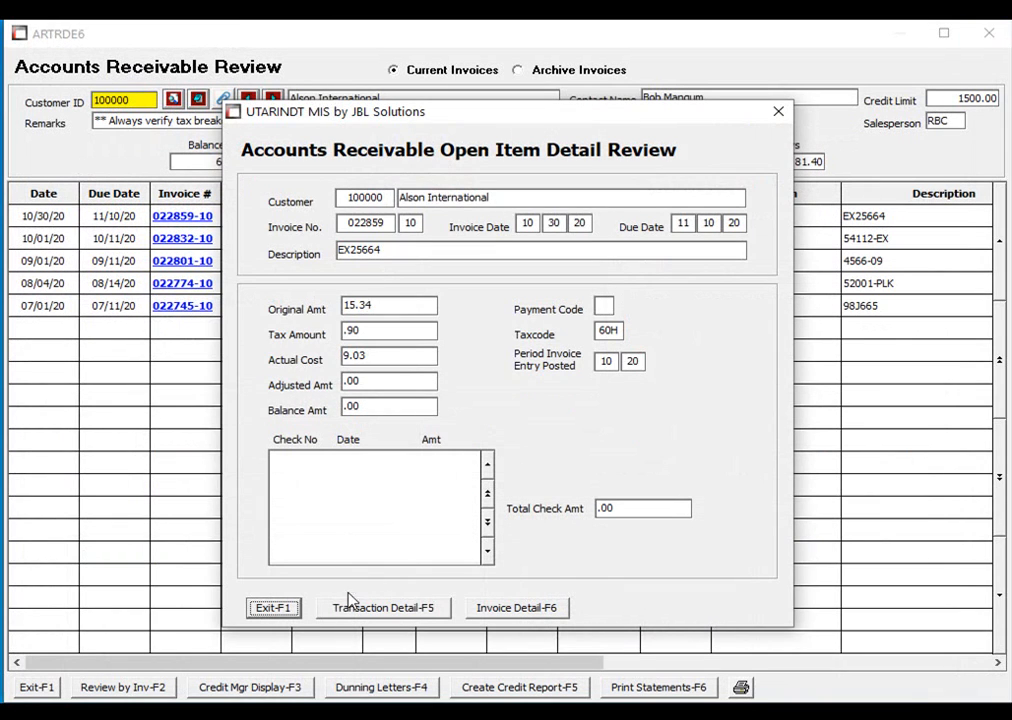
left_click(265, 607)
left_click(40, 687)
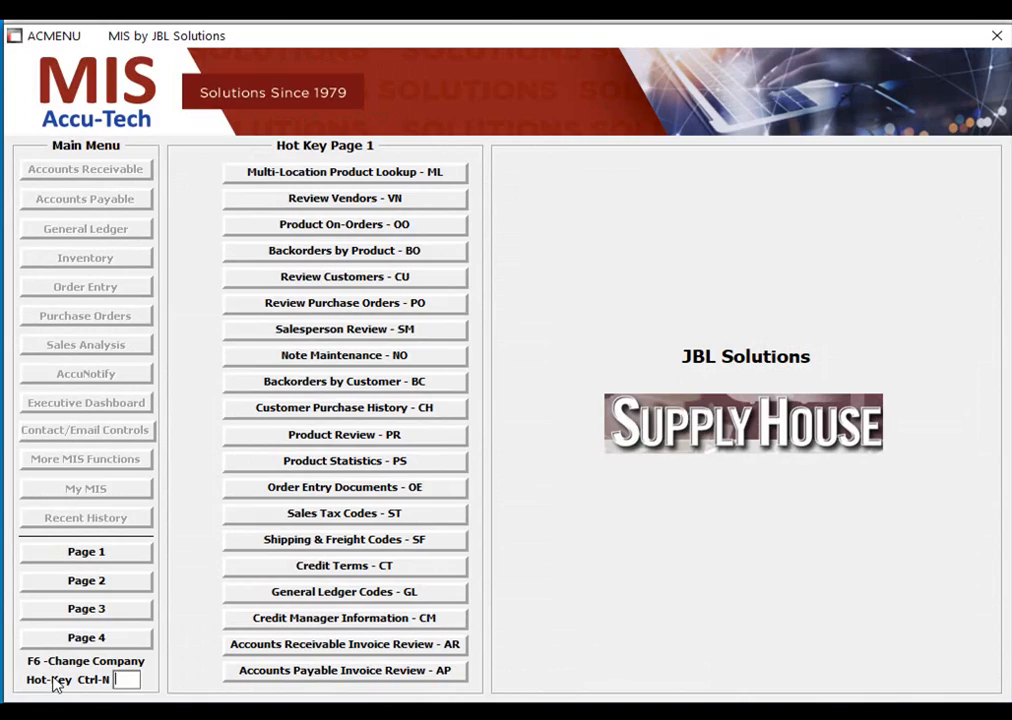
Start a new order entry (OE) for customer Bratson-Hill Contractors, found by name BRA.
type("OE")
left_click(389, 123)
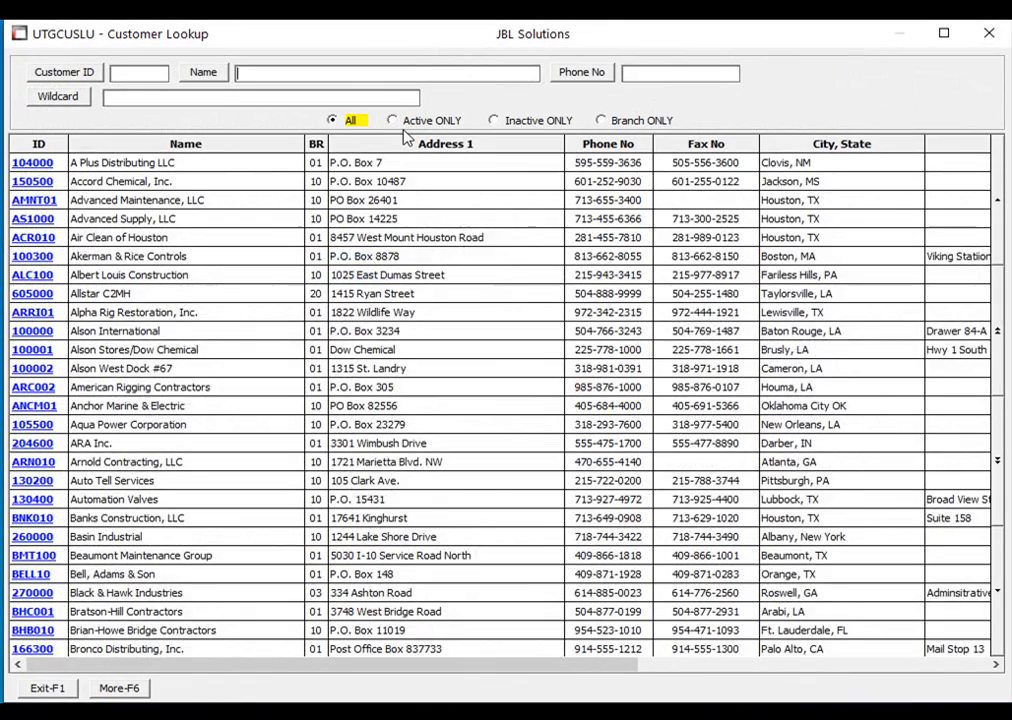
type("BRA")
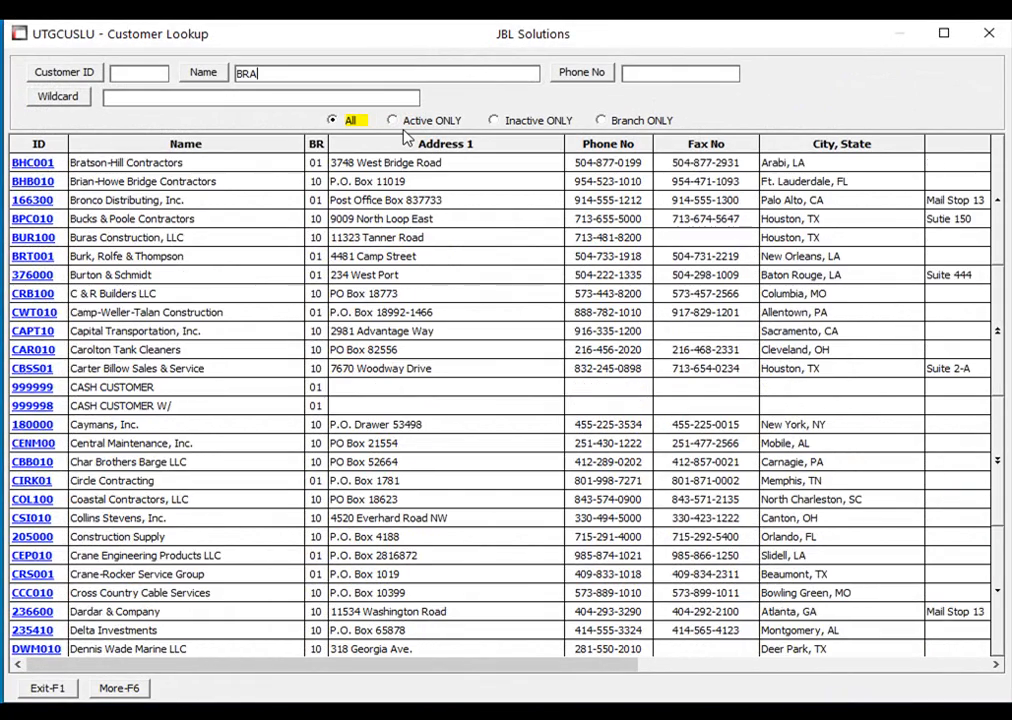
key("Return")
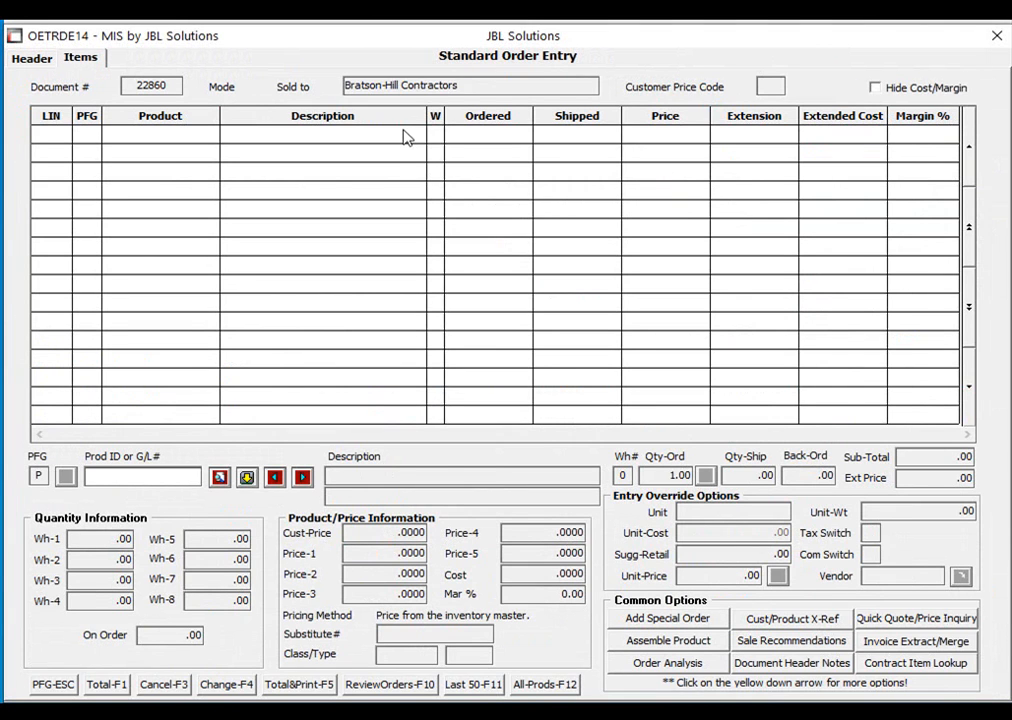
Add 10 of product 1000 and show the invoice total of 9.27.
type("1000")
key("Return")
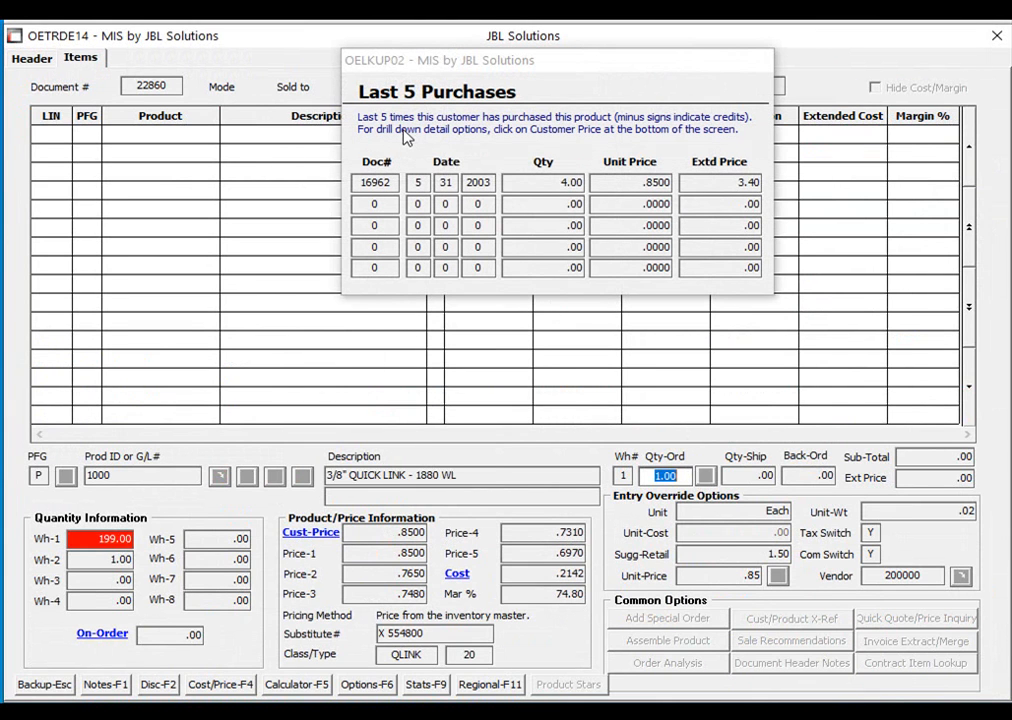
type("10")
key("Return")
key("Return")
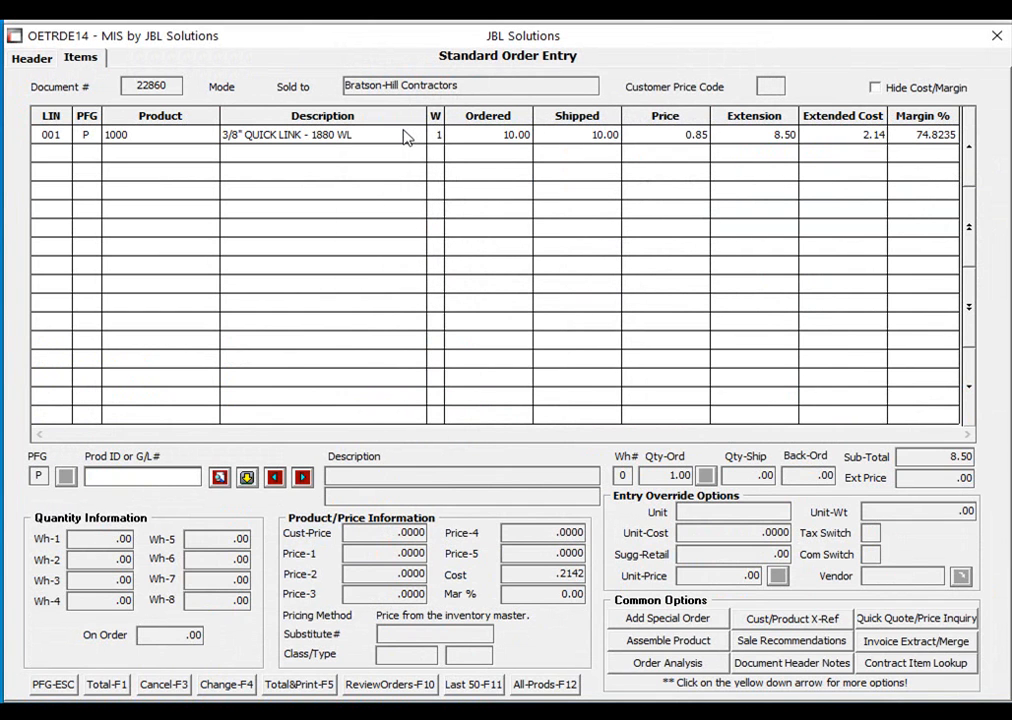
left_click(100, 684)
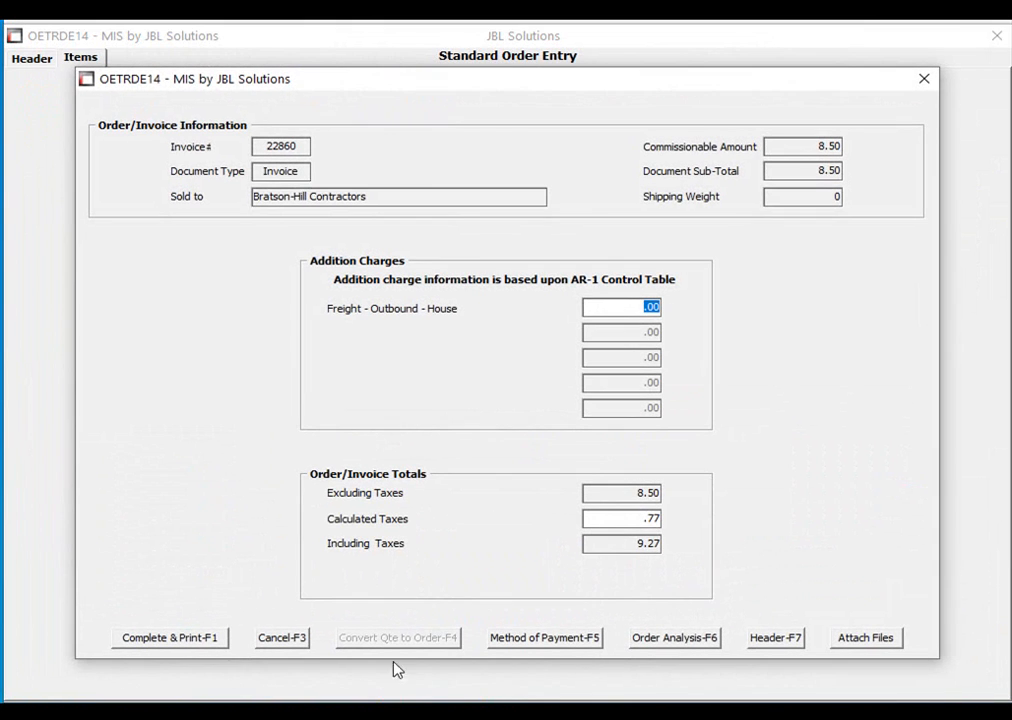
Pay the 9.27 by credit card, entering the card number and expiry 10/22.
left_click(594, 640)
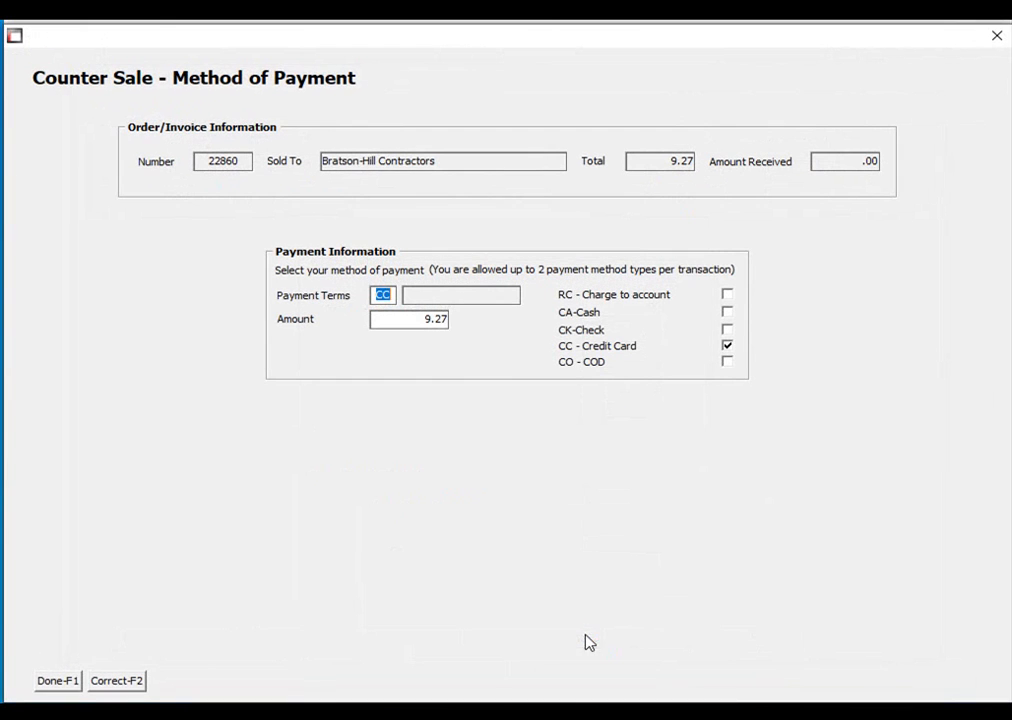
left_click(58, 681)
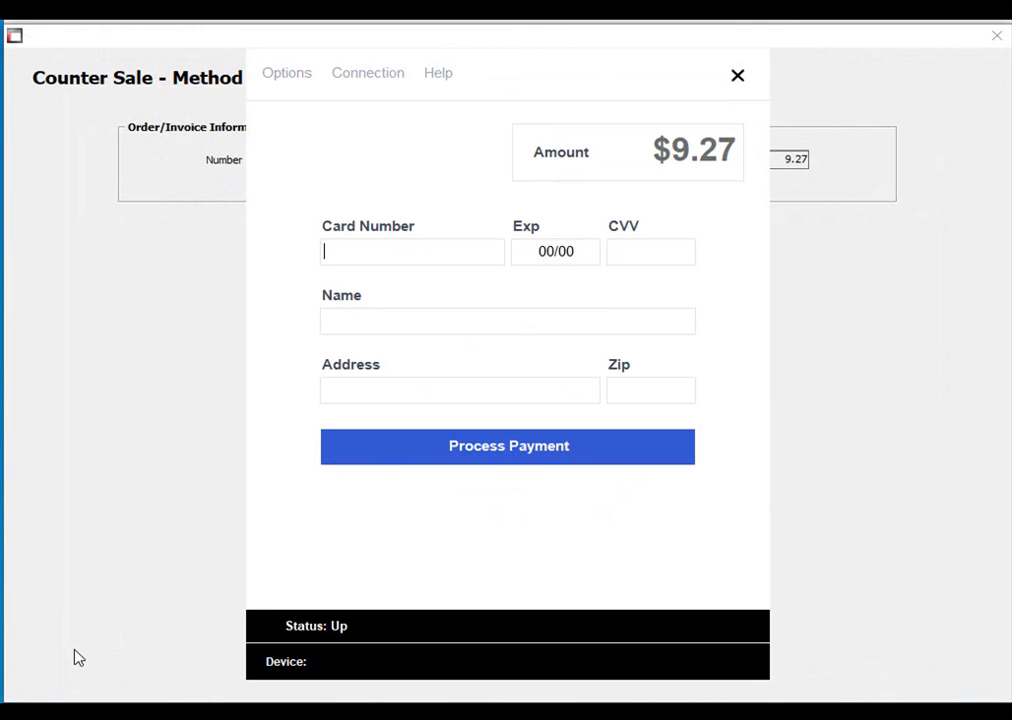
key("ctrl+v")
key("Return")
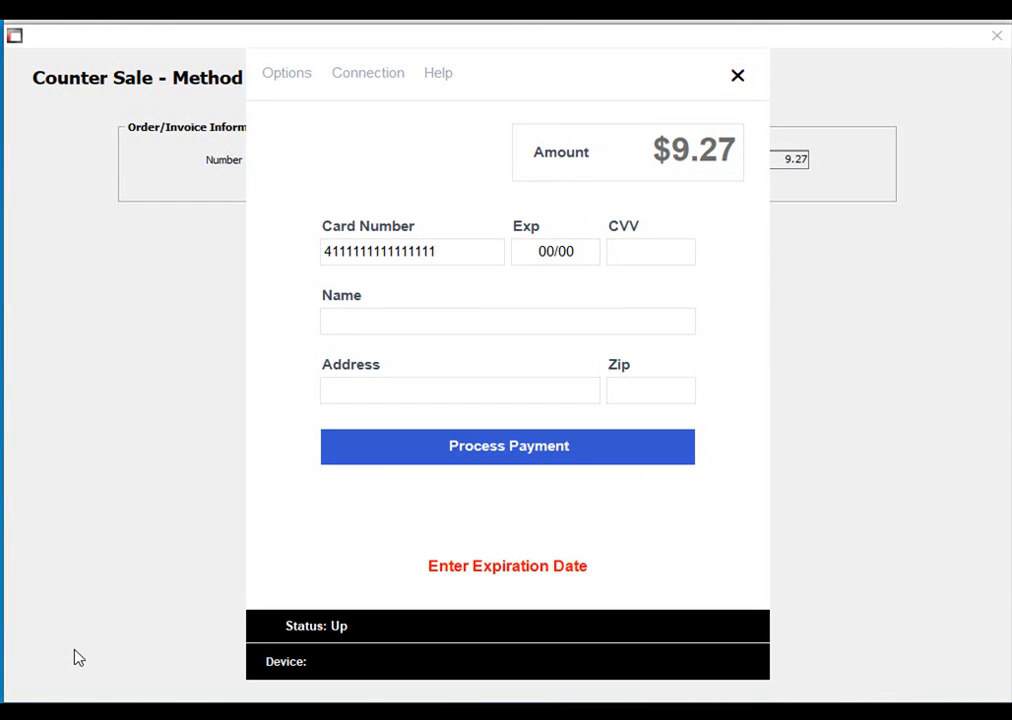
type("1022")
key("Return")
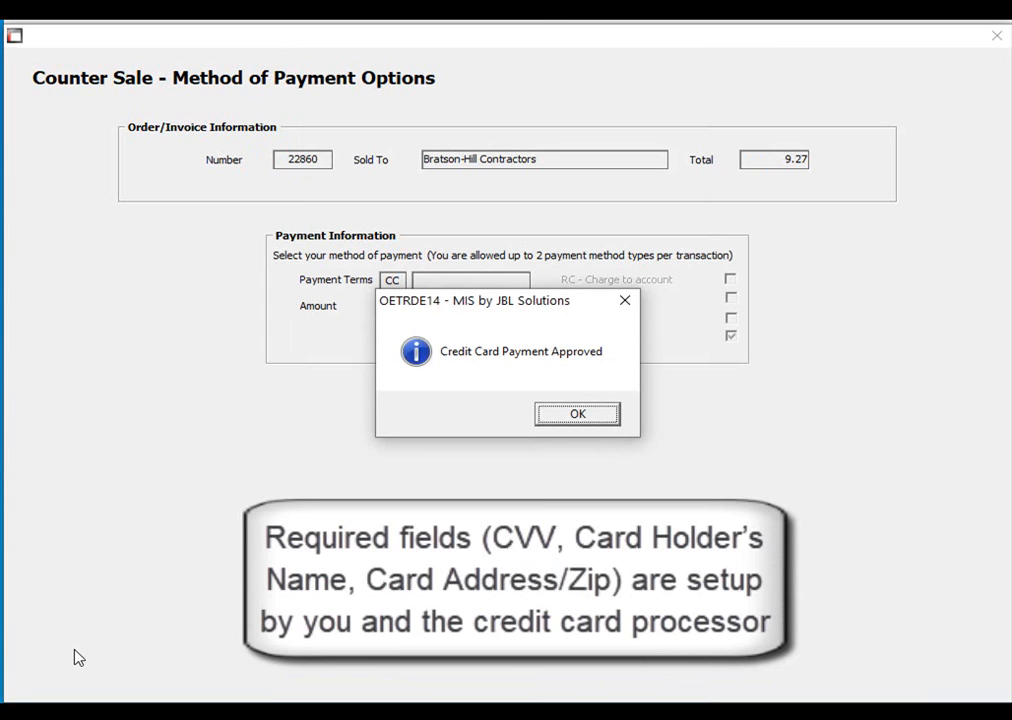
Save the Visa token as a new Bratson-Hill contact with the contact's e-mail and name.
left_click(580, 414)
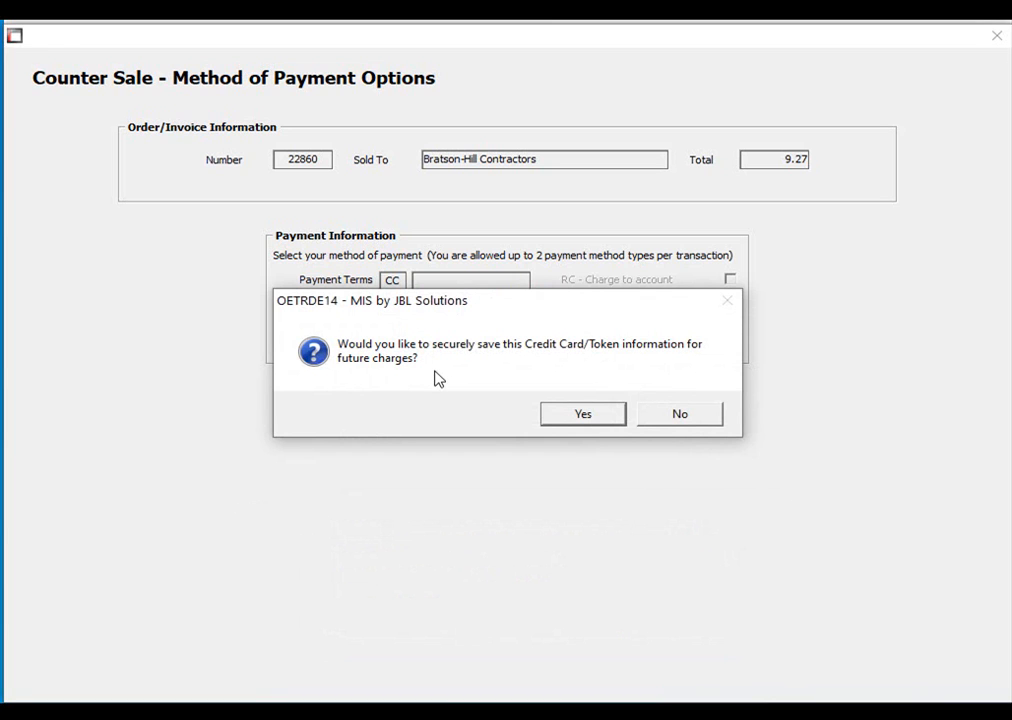
left_click(578, 416)
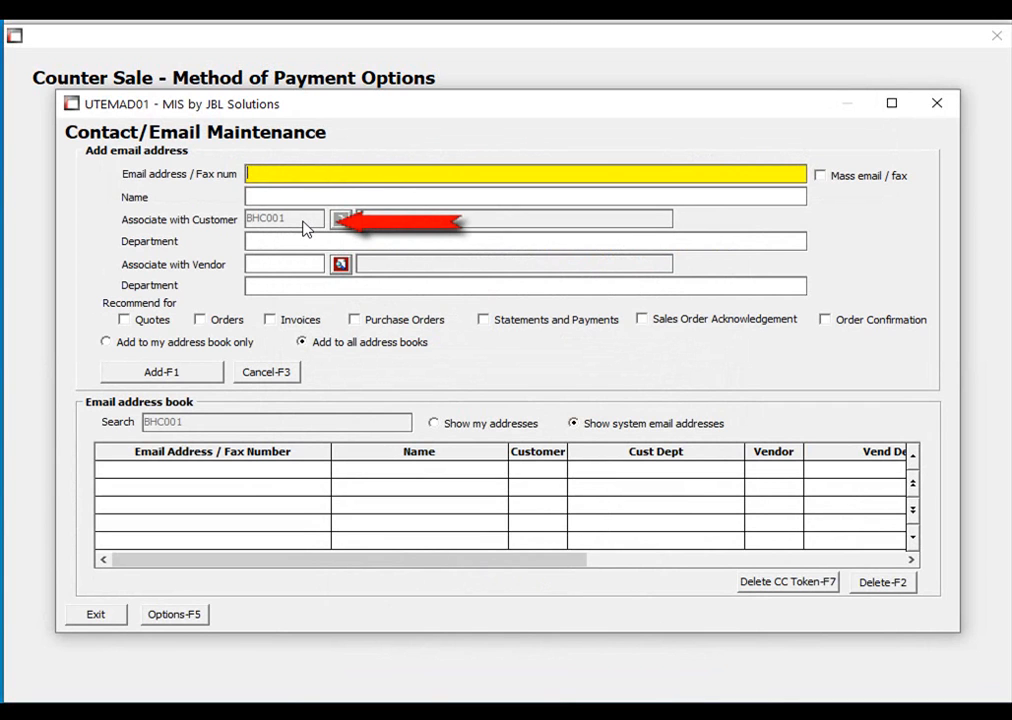
key("Tab")
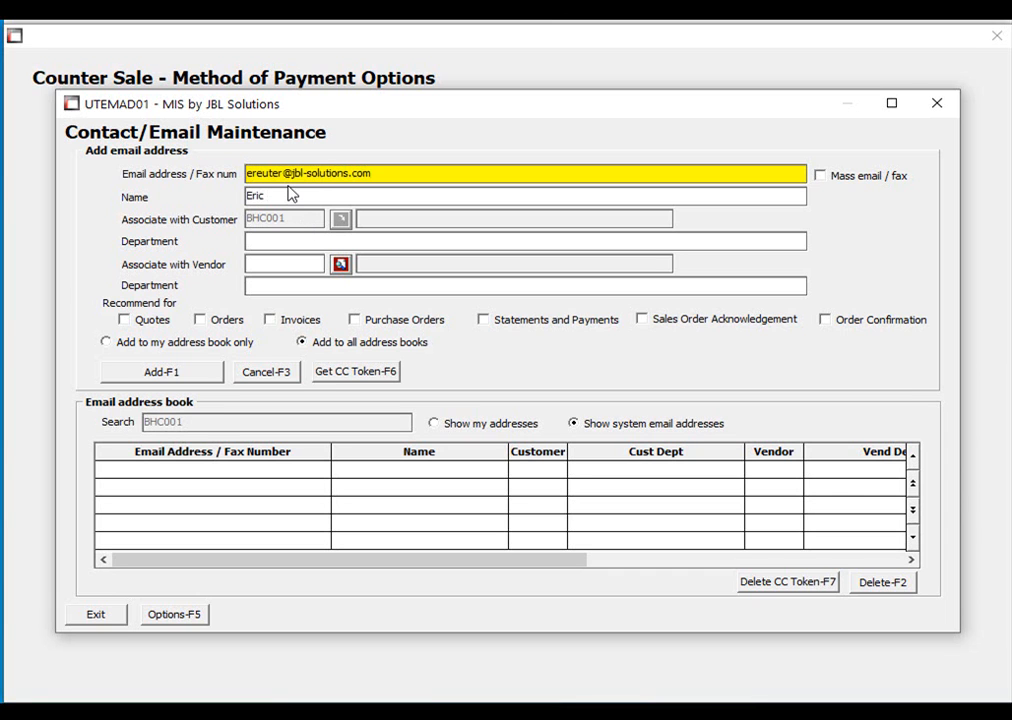
left_click(212, 376)
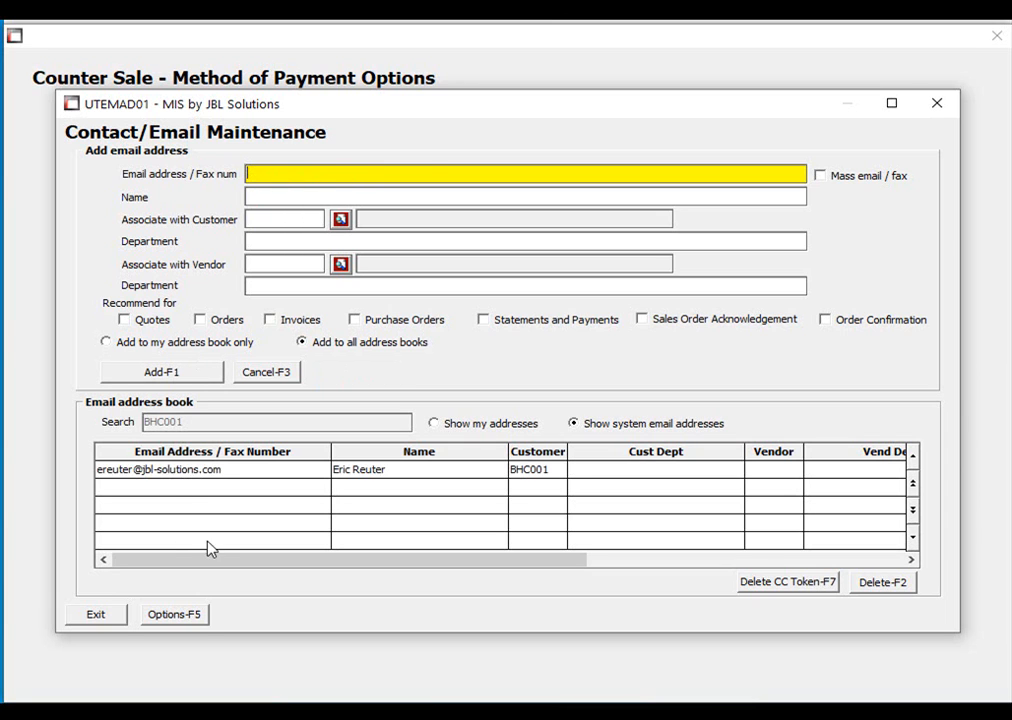
left_click_drag(211, 561, 574, 580)
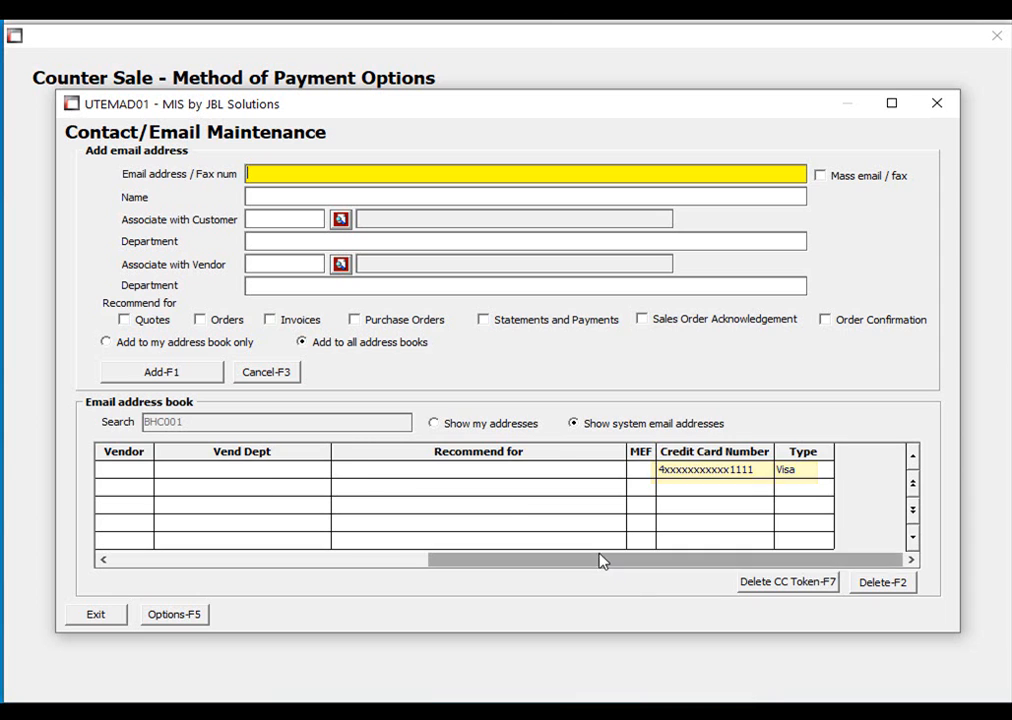
left_click_drag(601, 560, 282, 573)
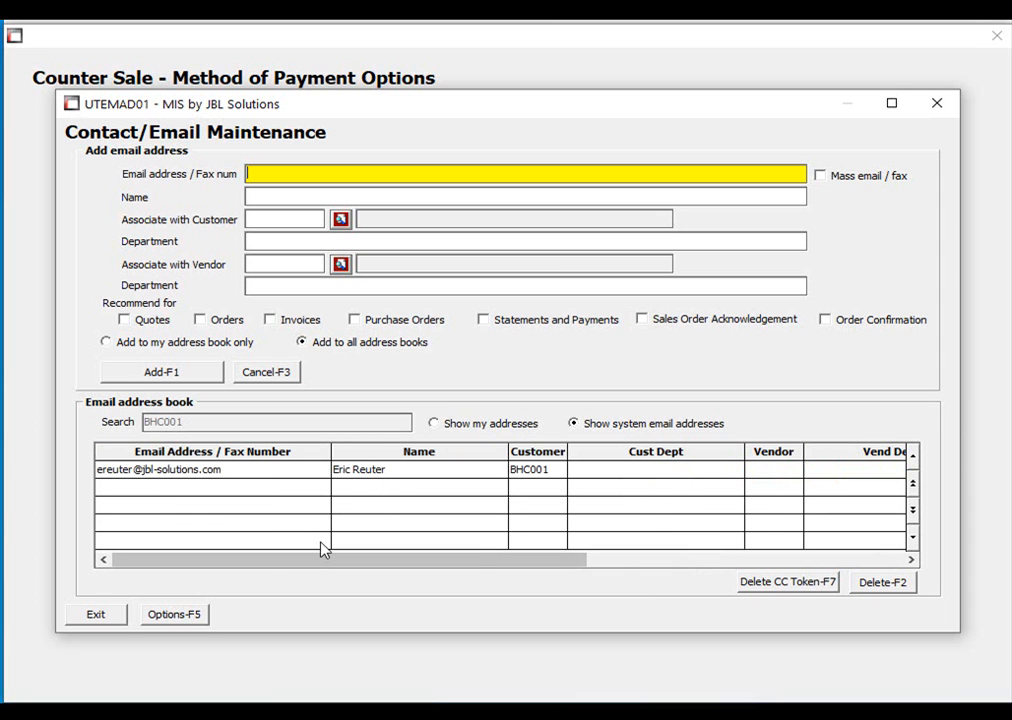